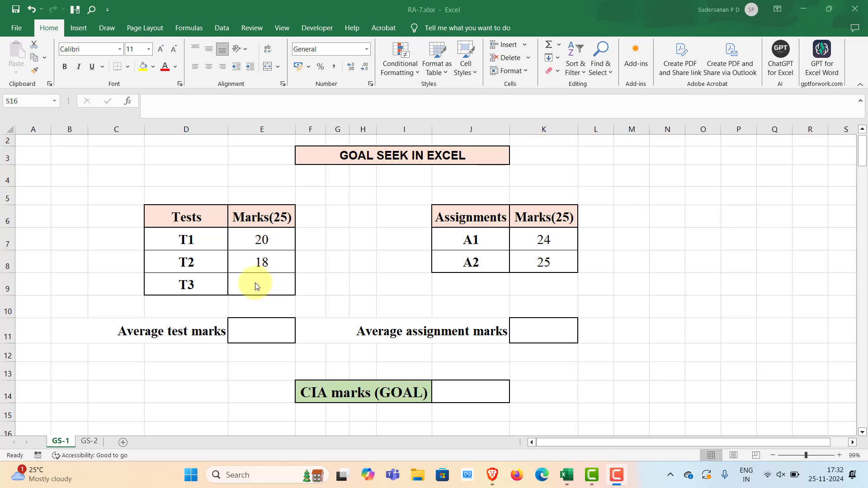
Enter the formula =SUM(E7:E9)/3 in cell E11 to calculate the average test marks
{"action": "double_click", "coordinate": [249, 331]}
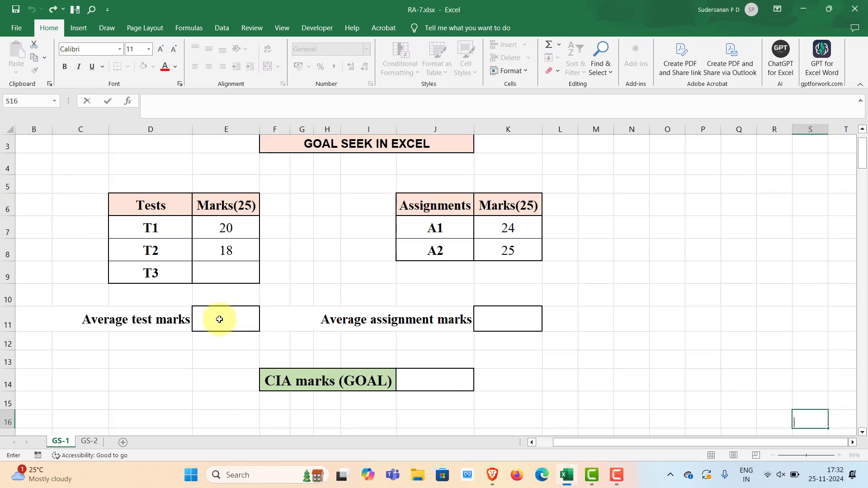
{"action": "double_click", "coordinate": [220, 318]}
{"action": "scroll", "coordinate": [239, 317], "scroll_direction": "up", "scroll_amount": 1}
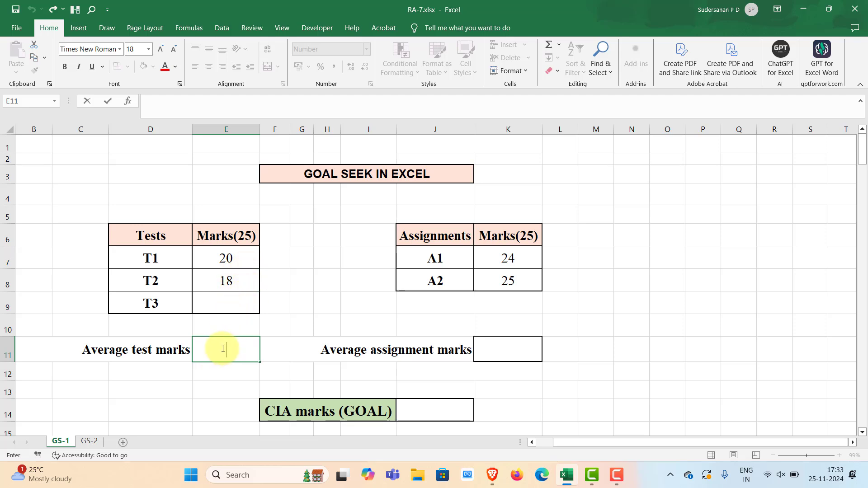
{"action": "type", "text": "=sum"}
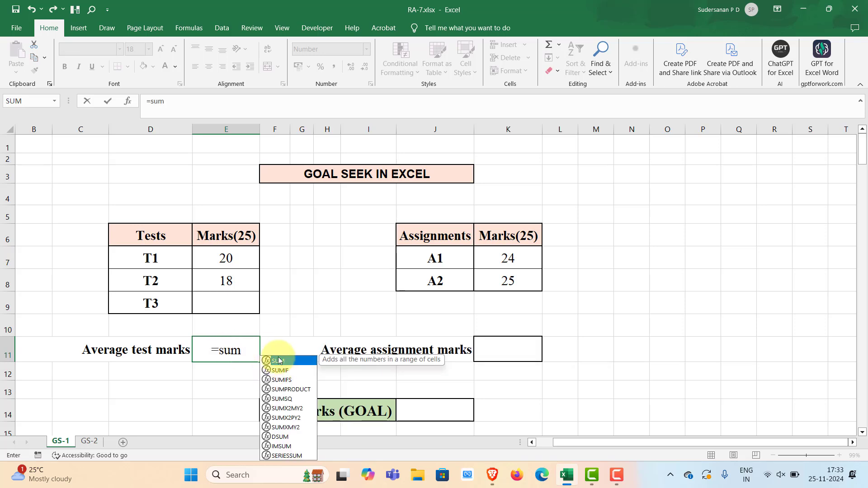
{"action": "double_click", "coordinate": [278, 360]}
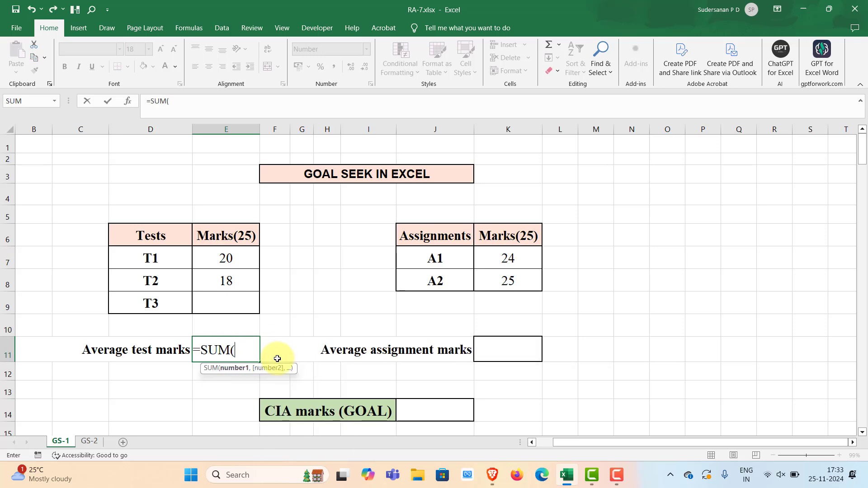
{"action": "left_click_drag", "start_coordinate": [225, 255], "coordinate": [231, 300]}
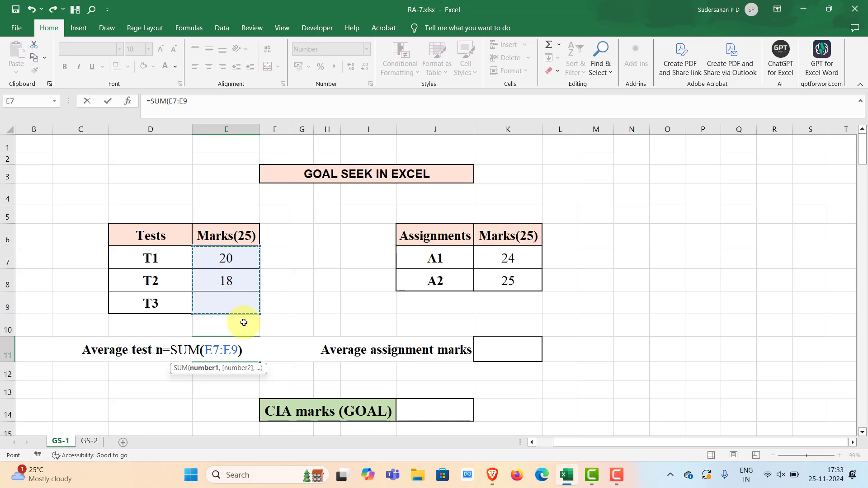
{"action": "type", "text": ")"}
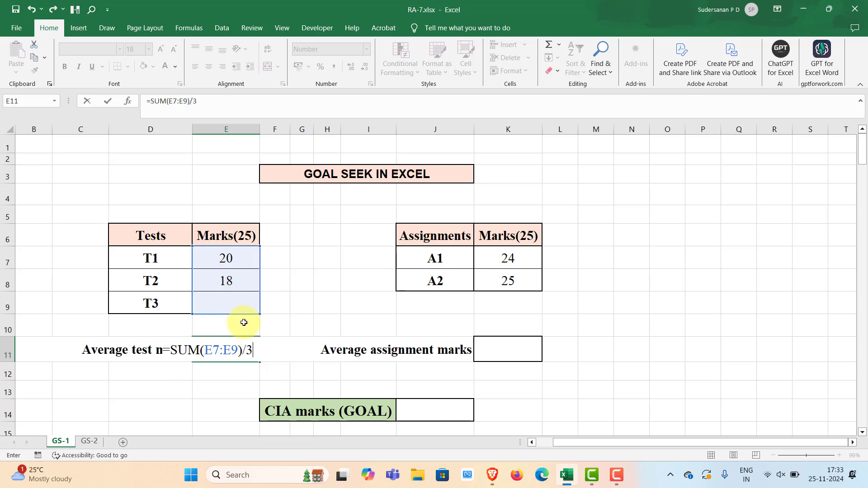
{"action": "type", "text": "/3"}
{"action": "key", "text": "Return"}
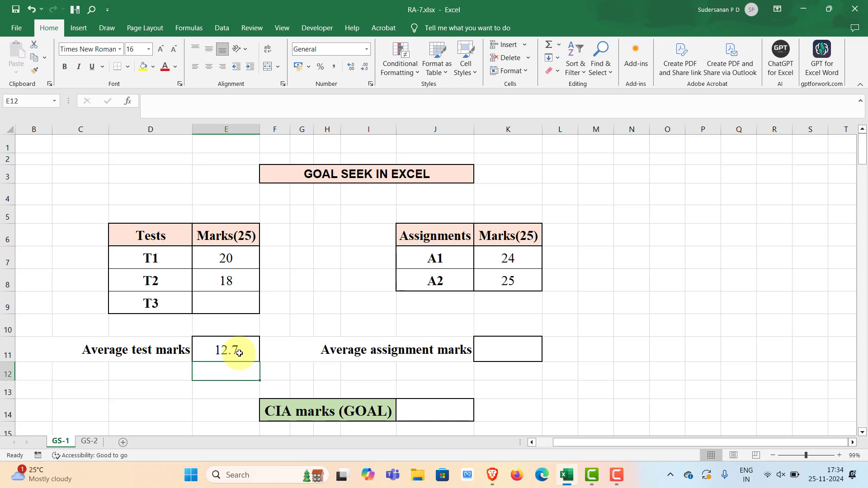
Enter the formula =SUM(K7:K8)/2 in cell K11 to calculate the average assignment marks
{"action": "double_click", "coordinate": [489, 347]}
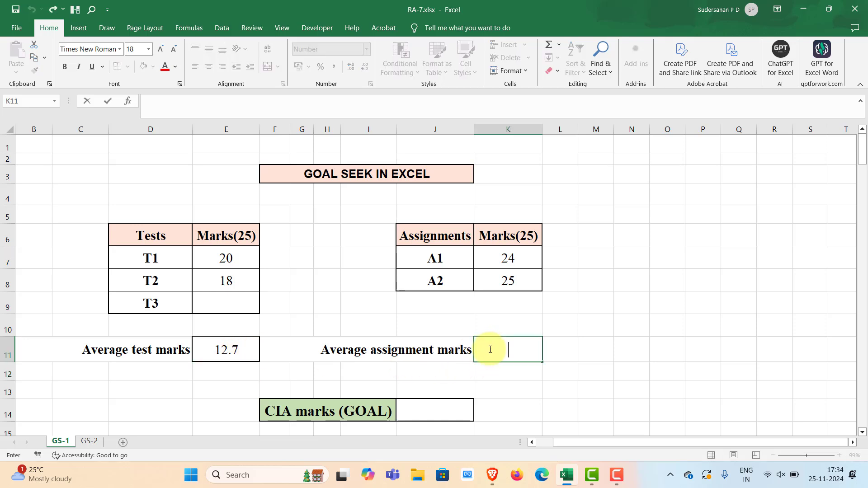
{"action": "type", "text": "=sum"}
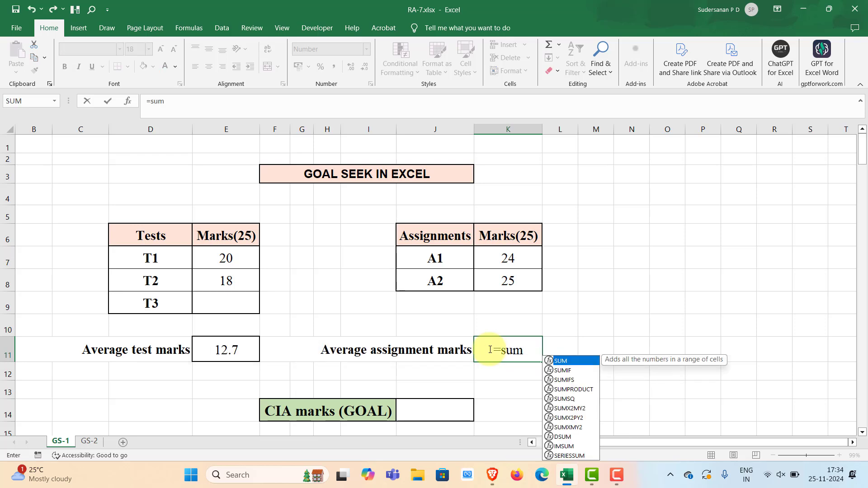
{"action": "double_click", "coordinate": [558, 360]}
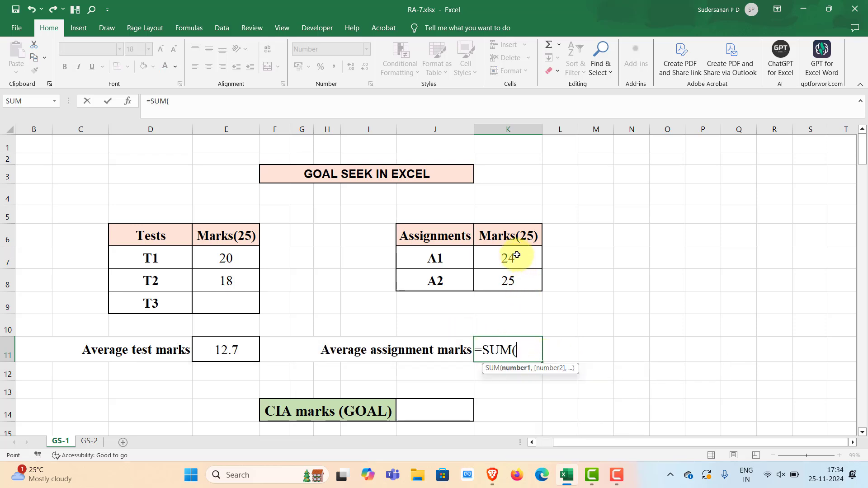
{"action": "left_click_drag", "start_coordinate": [513, 251], "coordinate": [522, 284]}
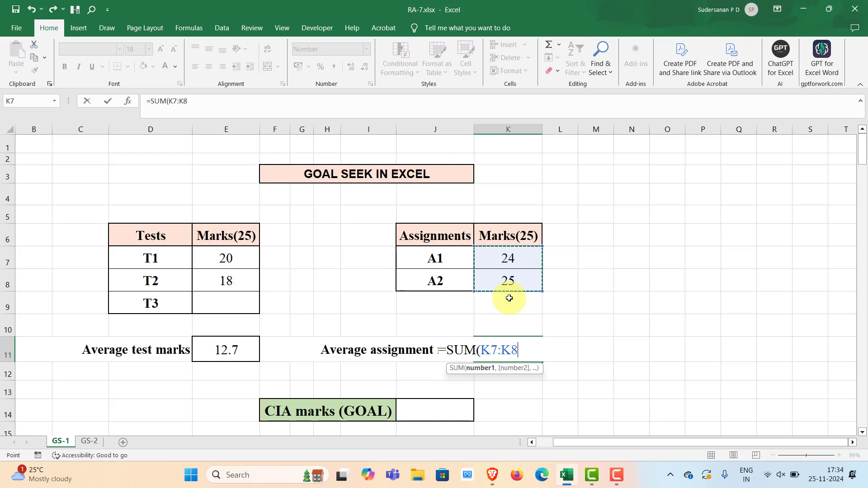
{"action": "type", "text": ")/2"}
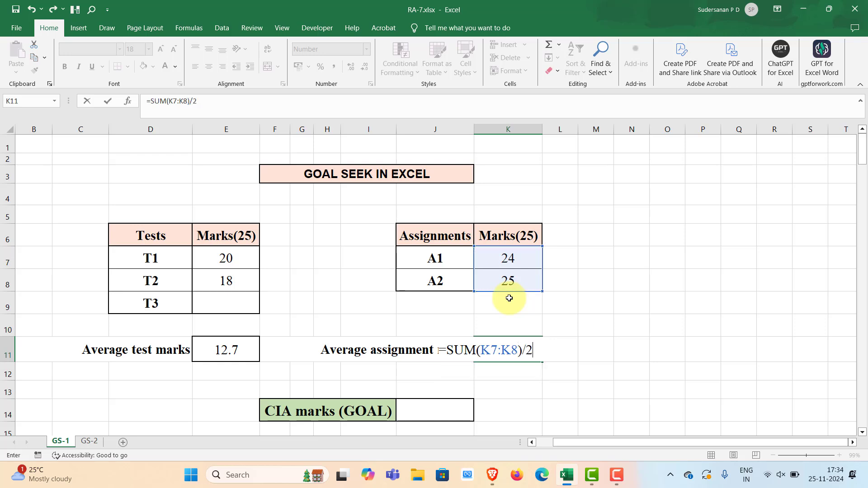
{"action": "key", "text": "Return"}
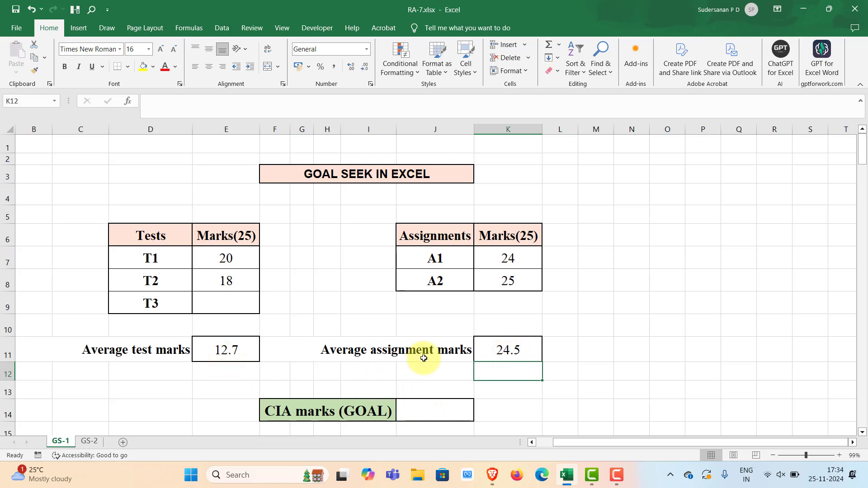
Enter the formula =E11+K11 in cell J14 to total the CIA marks
{"action": "left_click", "coordinate": [421, 409]}
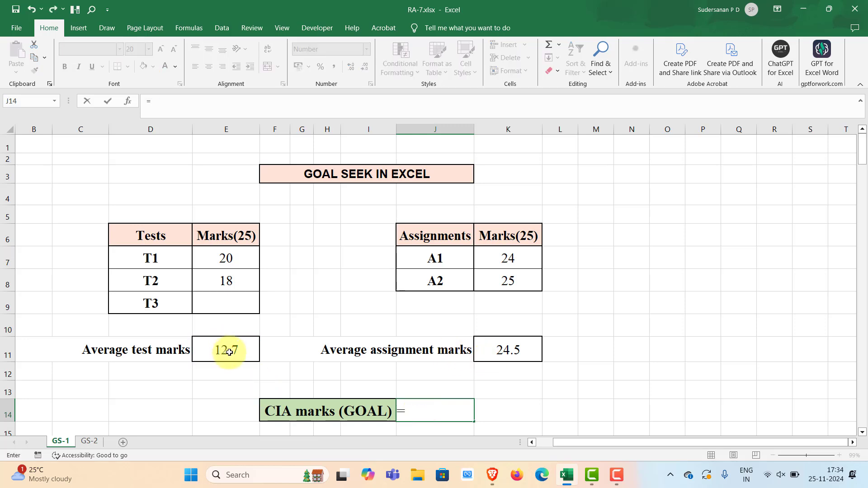
{"action": "type", "text": "="}
{"action": "left_click", "coordinate": [229, 350]}
{"action": "type", "text": "+"}
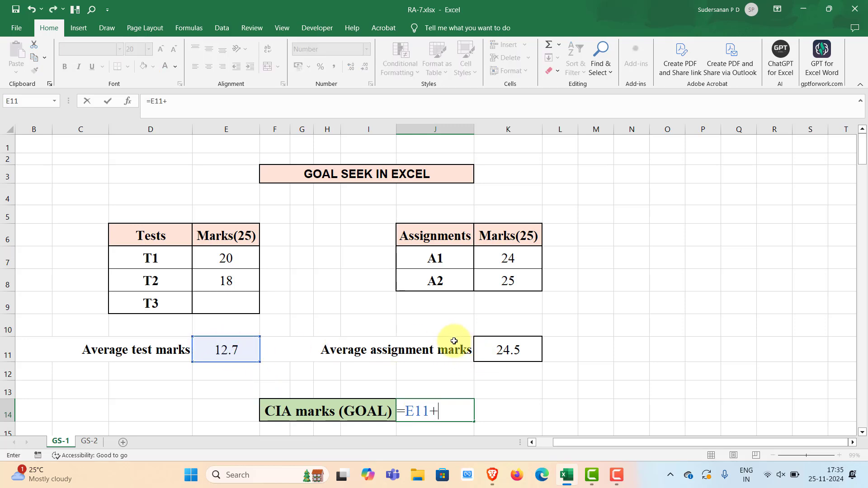
{"action": "left_click", "coordinate": [506, 351]}
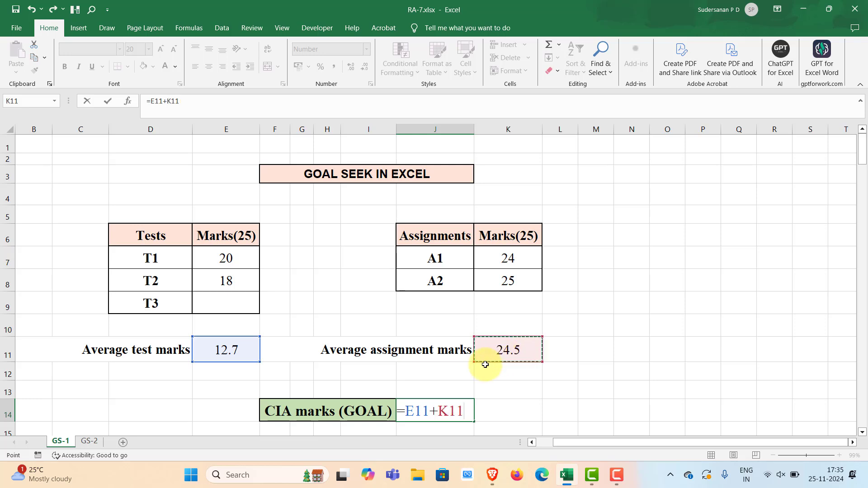
{"action": "key", "text": "Return"}
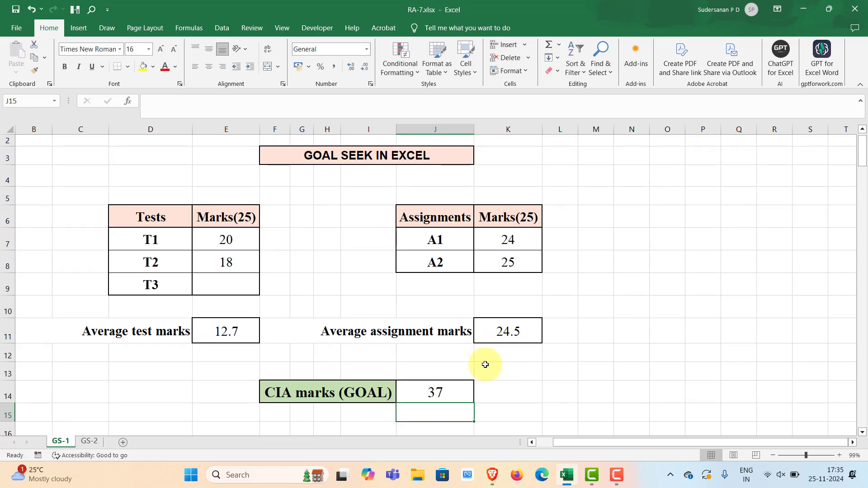
Show the CIA marks in cell J14 with one decimal place and return them to whole-number display
{"action": "left_click", "coordinate": [457, 389]}
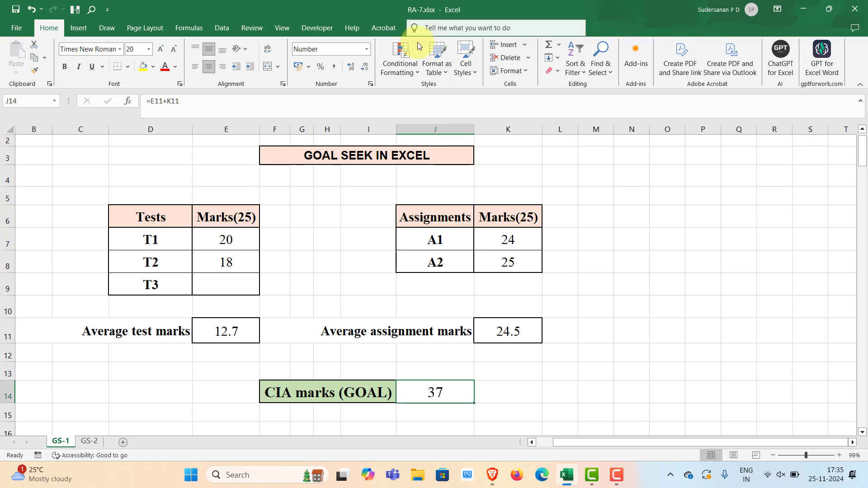
{"action": "left_click", "coordinate": [351, 66]}
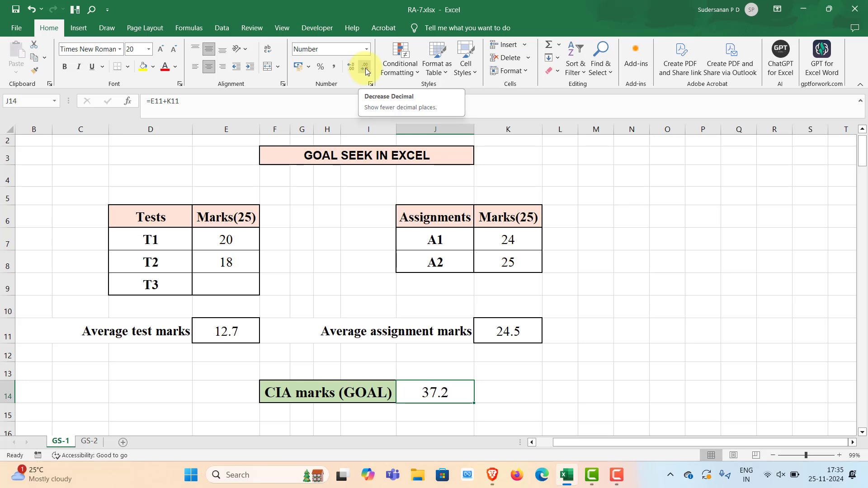
{"action": "left_click", "coordinate": [365, 68]}
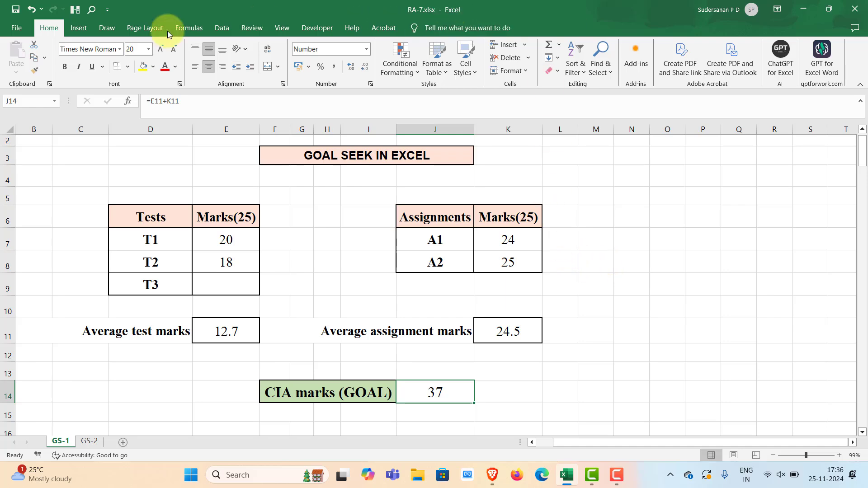
Start a Goal Seek with J14 as the set cell and 45 as the target value
{"action": "left_click", "coordinate": [222, 27]}
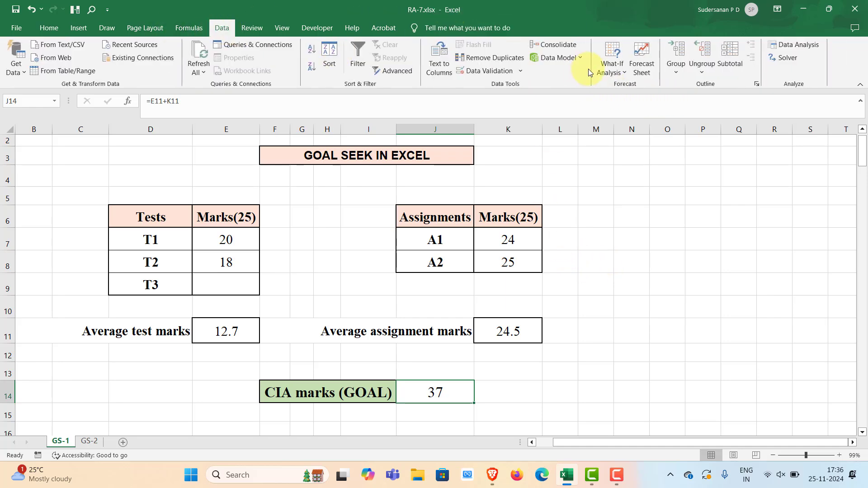
{"action": "left_click", "coordinate": [626, 73]}
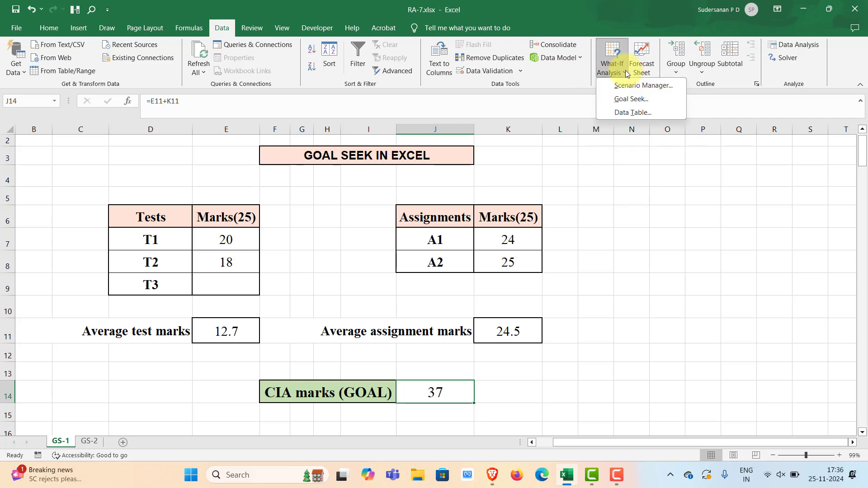
{"action": "left_click", "coordinate": [631, 99]}
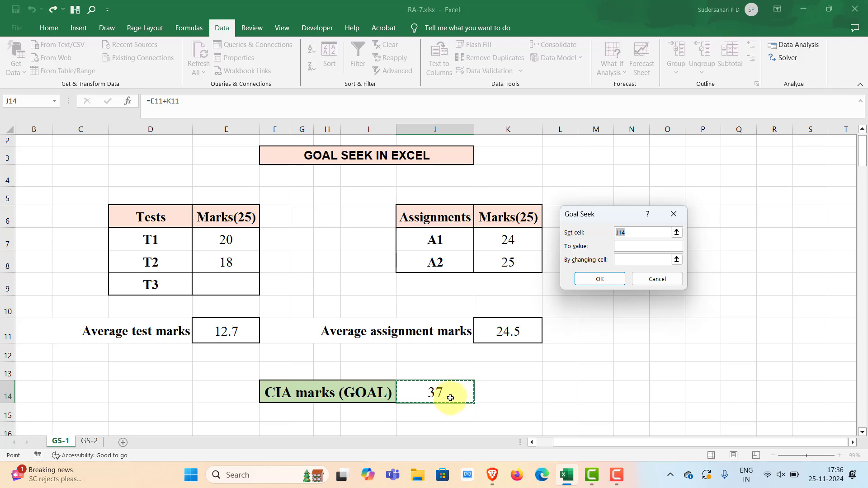
{"action": "left_click", "coordinate": [676, 232]}
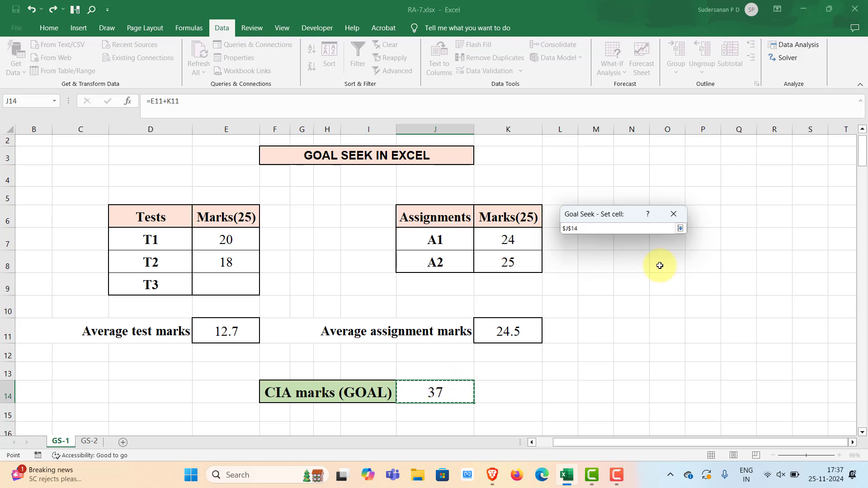
{"action": "left_click", "coordinate": [680, 229]}
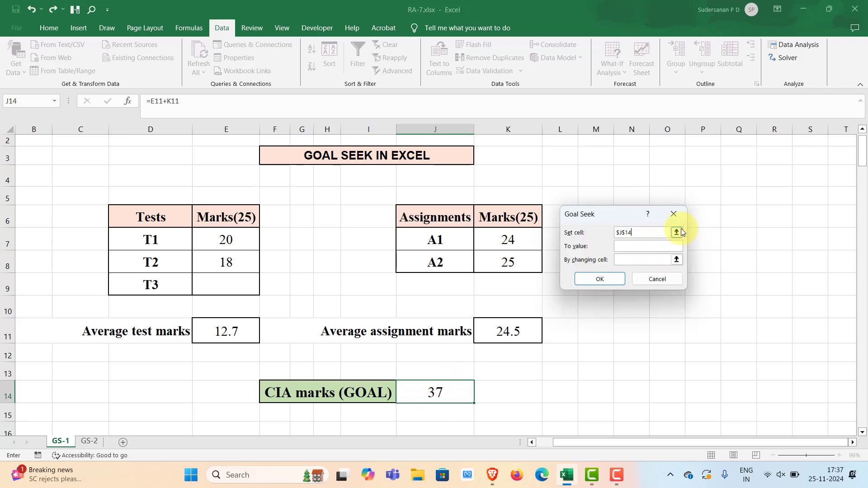
{"action": "left_click", "coordinate": [625, 243]}
{"action": "type", "text": "45"}
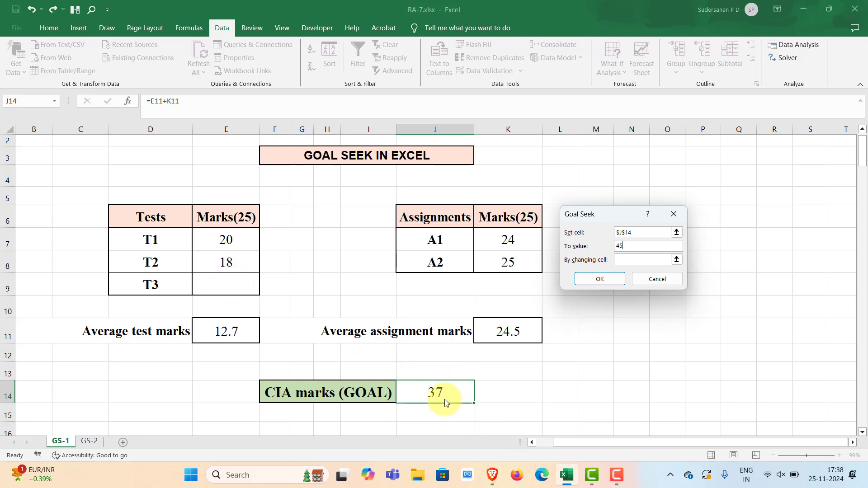
Choose the T3 marks cell E9 as the changing cell, run the Goal Seek and keep its solution
{"action": "left_click", "coordinate": [677, 260]}
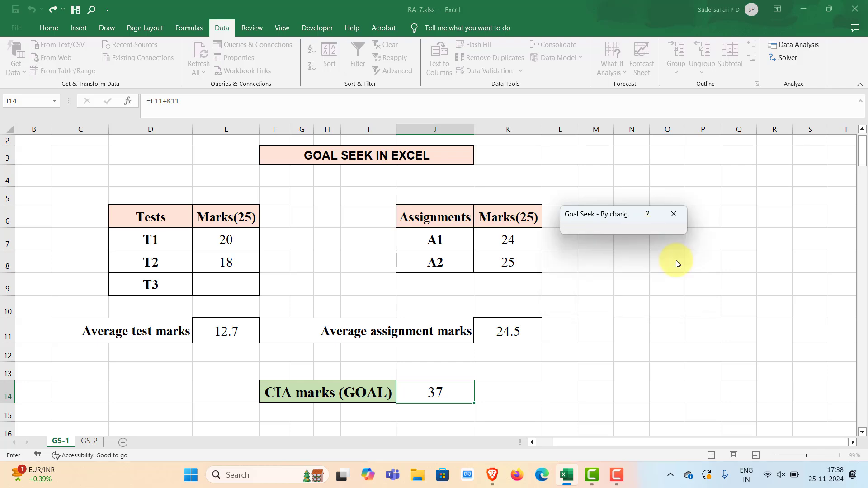
{"action": "left_click", "coordinate": [234, 284]}
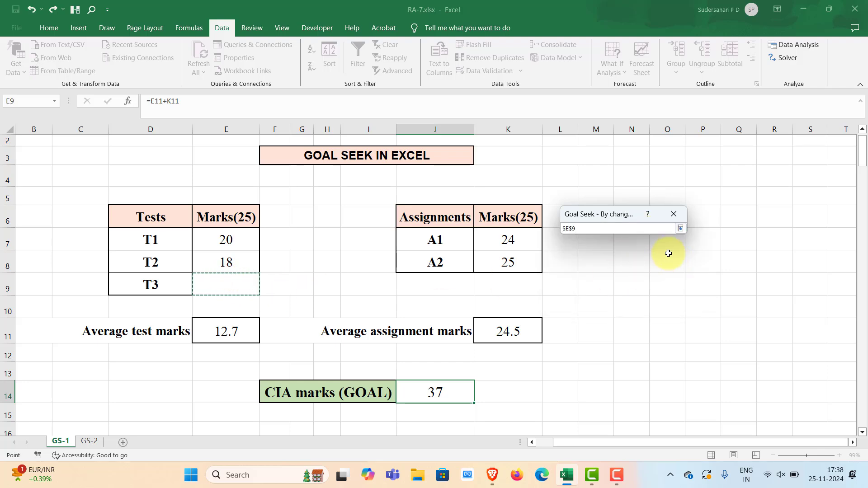
{"action": "left_click", "coordinate": [681, 230]}
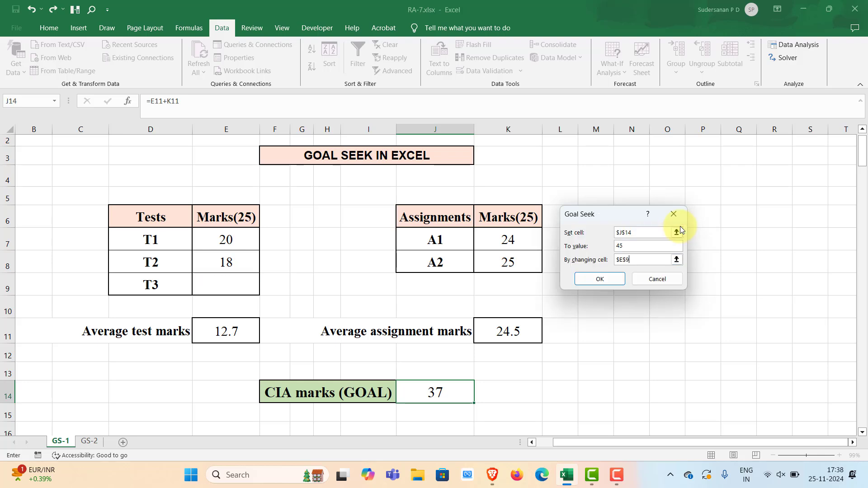
{"action": "left_click", "coordinate": [606, 279]}
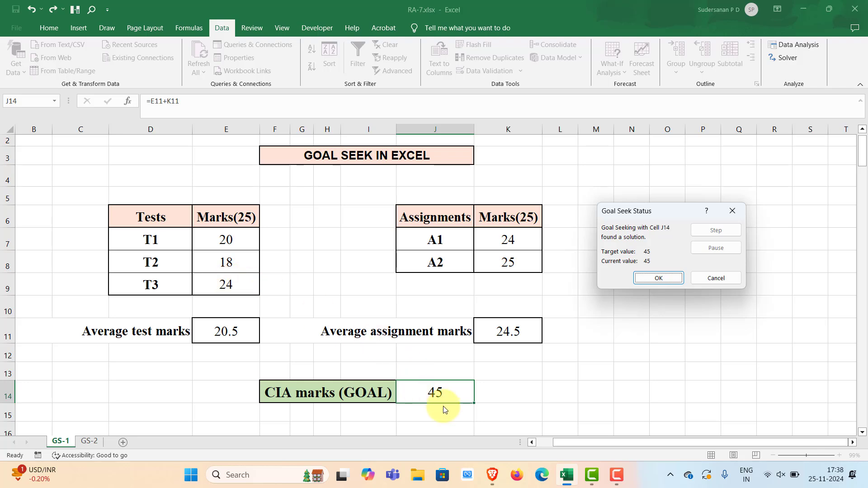
{"action": "left_click", "coordinate": [659, 280]}
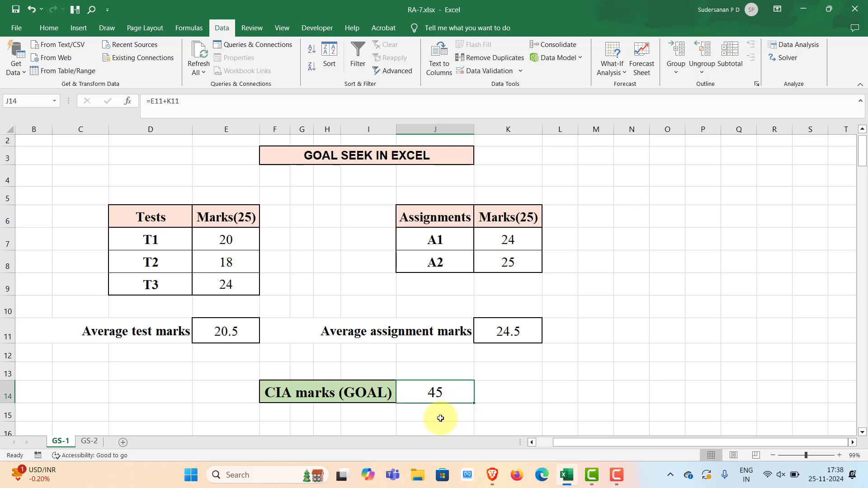
On the GS-2 sheet, enter the formula =E9*G14^2+F9*G14+G9 in the RHS cell I9
{"action": "left_click", "coordinate": [85, 434]}
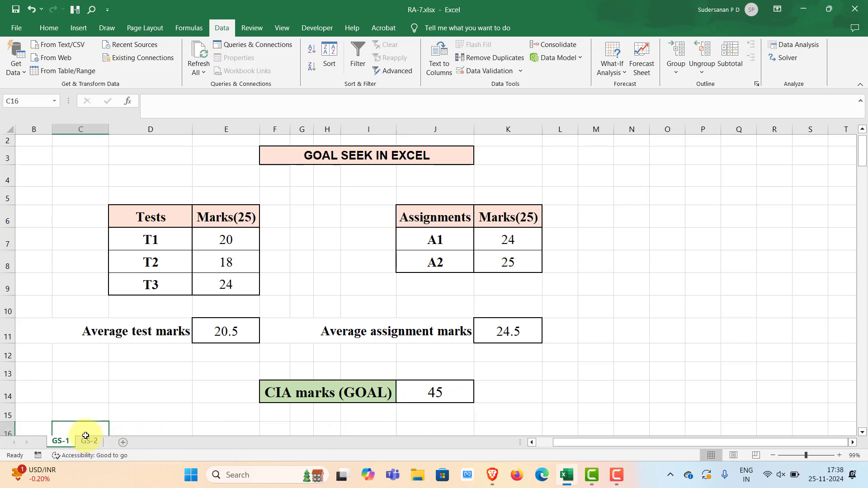
{"action": "left_click", "coordinate": [88, 439]}
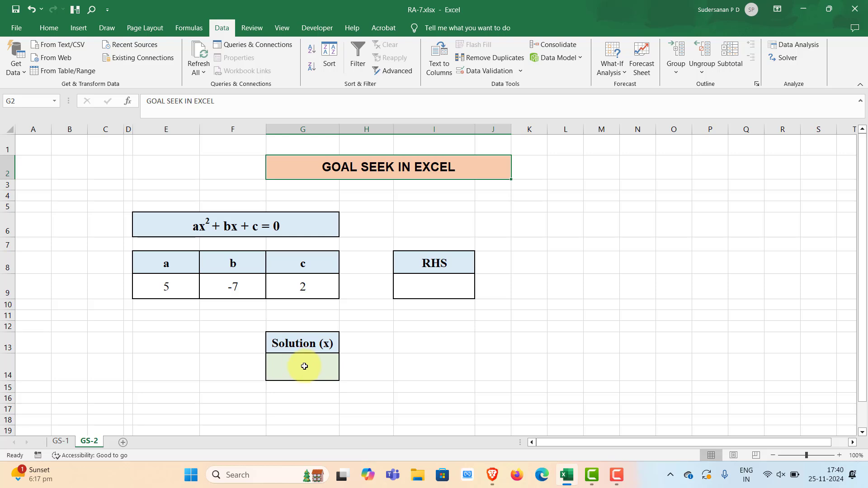
{"action": "left_click", "coordinate": [432, 281]}
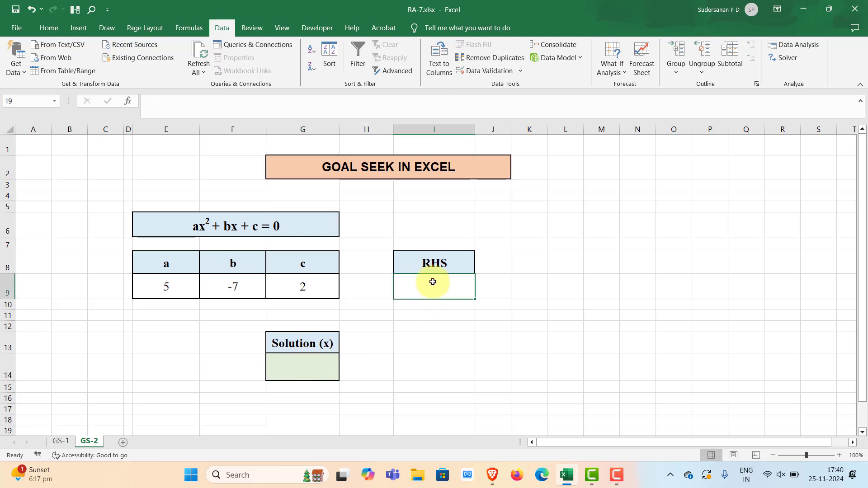
{"action": "double_click", "coordinate": [433, 285]}
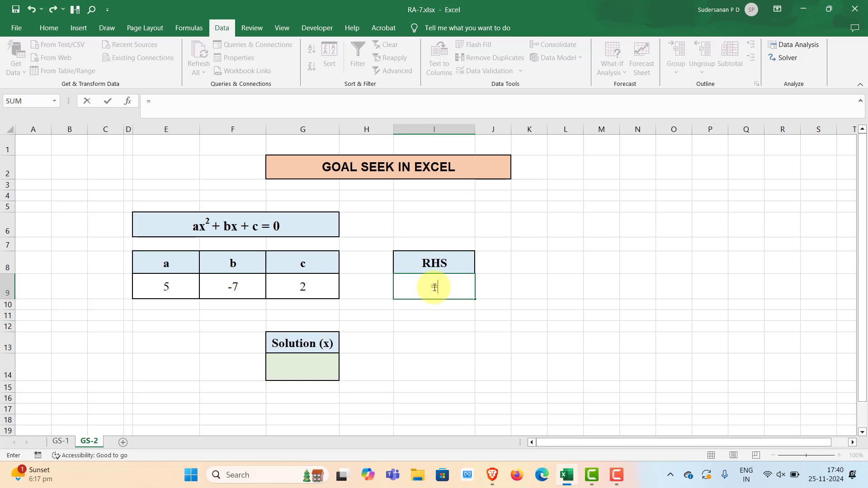
{"action": "type", "text": "="}
{"action": "left_click", "coordinate": [169, 287]}
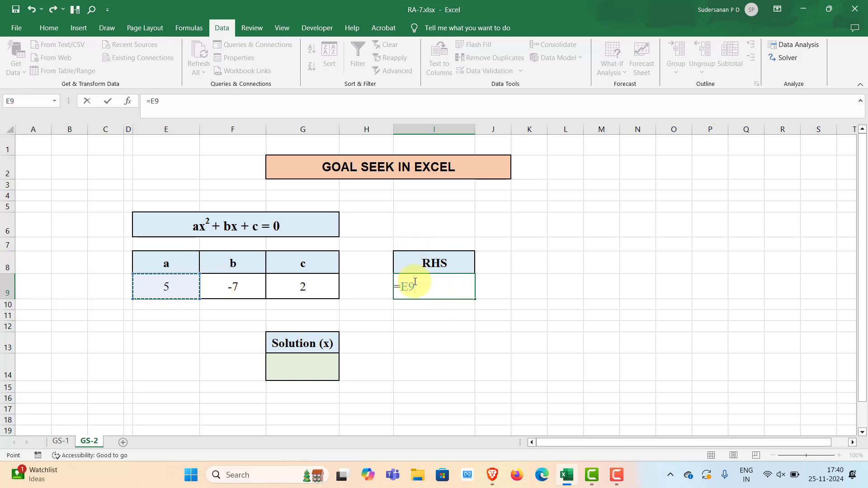
{"action": "type", "text": "*"}
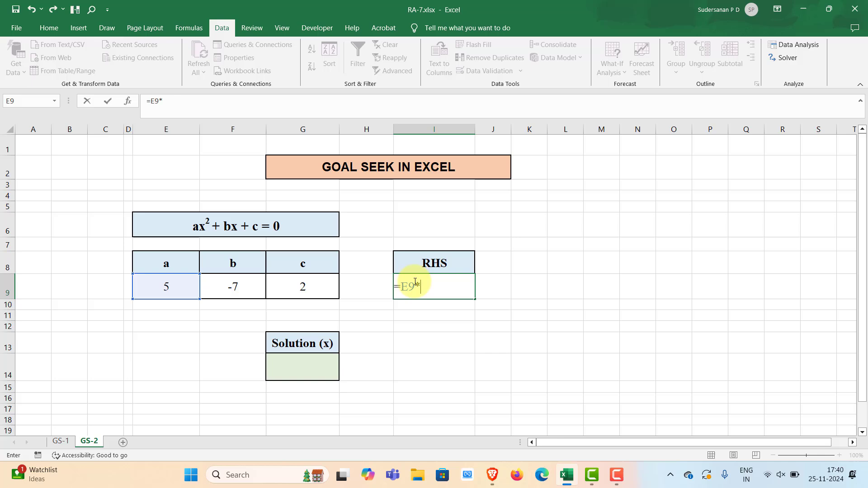
{"action": "left_click", "coordinate": [291, 368]}
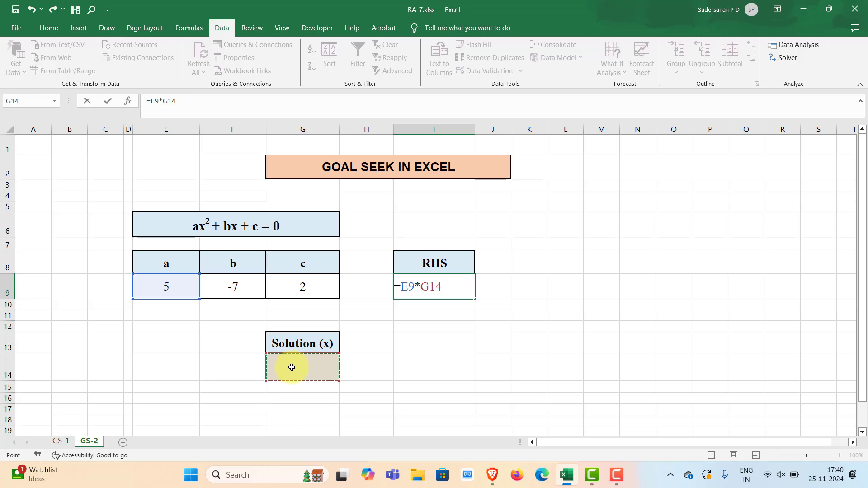
{"action": "type", "text": "^2+"}
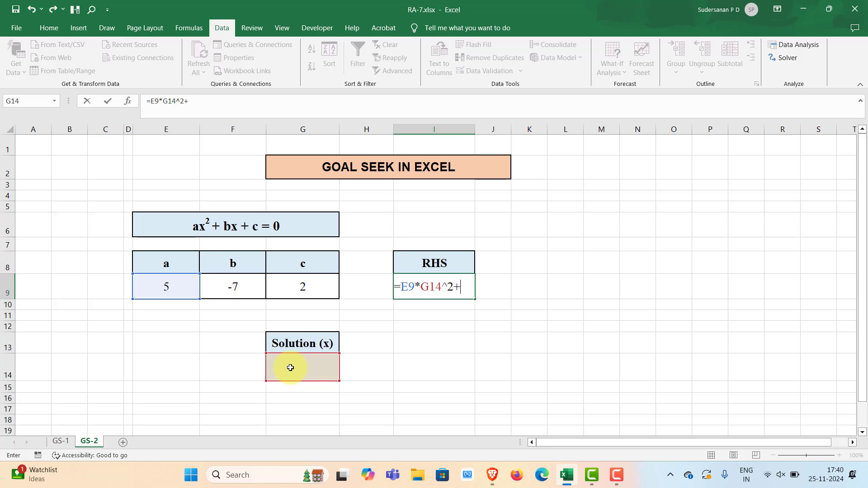
{"action": "left_click", "coordinate": [237, 286]}
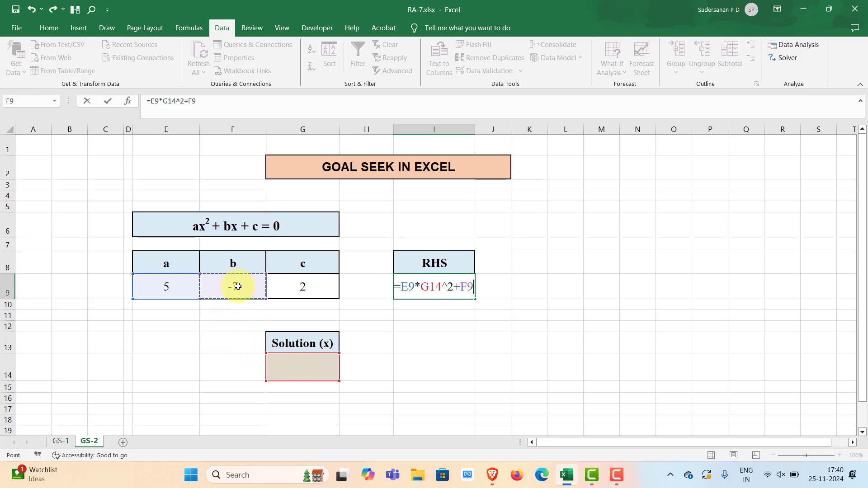
{"action": "type", "text": "*"}
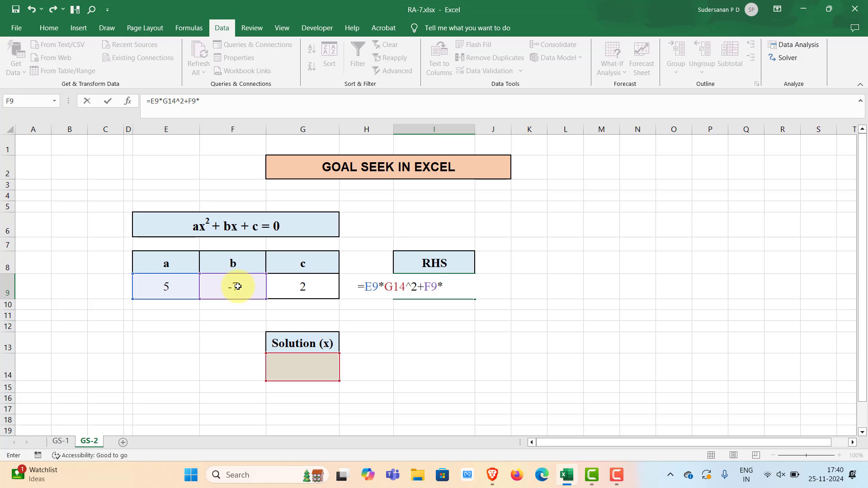
{"action": "left_click", "coordinate": [299, 365]}
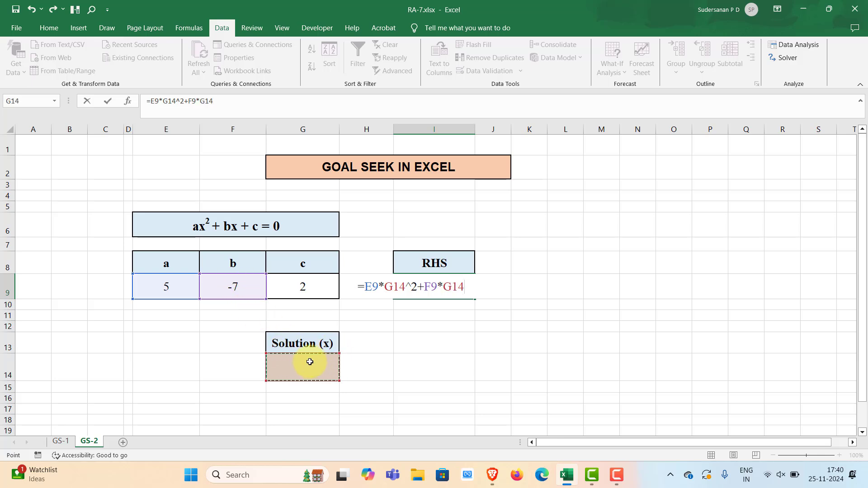
{"action": "type", "text": "+"}
{"action": "left_click", "coordinate": [292, 286]}
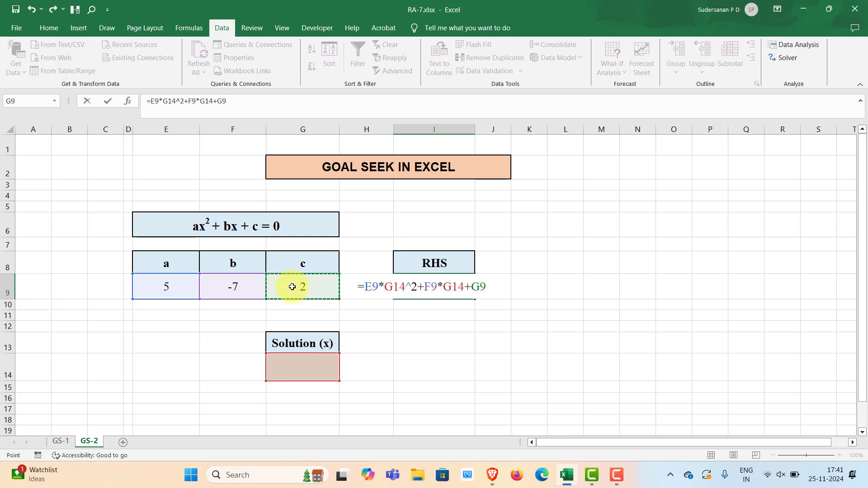
{"action": "key", "text": "Return"}
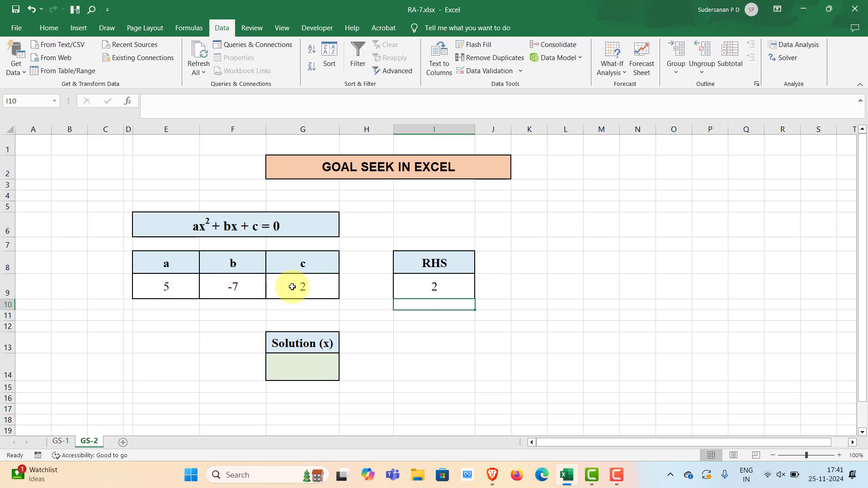
{"action": "left_click", "coordinate": [568, 371]}
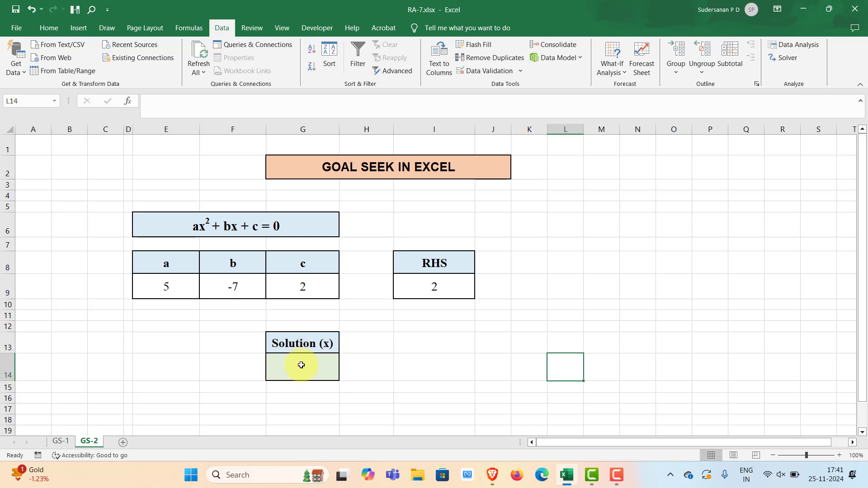
{"action": "key", "text": "Left"}
{"action": "key", "text": "Left"}
{"action": "key", "text": "Left"}
{"action": "key", "text": "Down"}
{"action": "key", "text": "Down"}
{"action": "key", "text": "Down"}
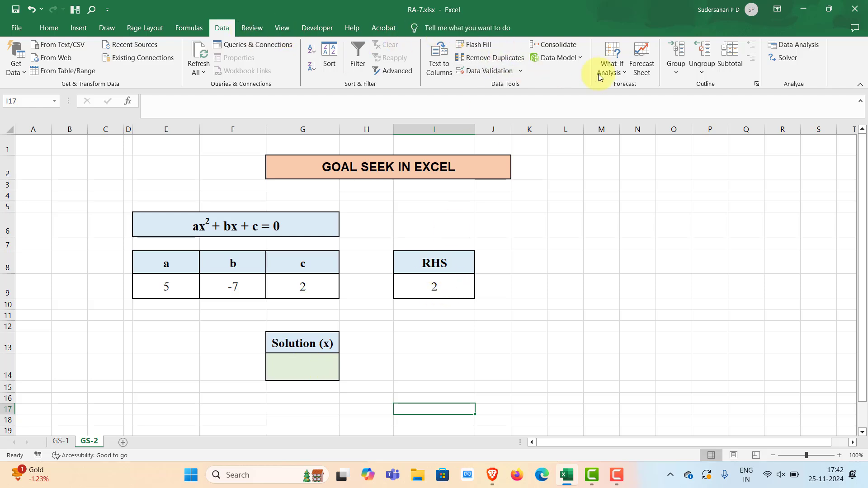
Start a Goal Seek with the RHS cell I9 as the set cell and 0 as the target value
{"action": "left_click", "coordinate": [626, 72]}
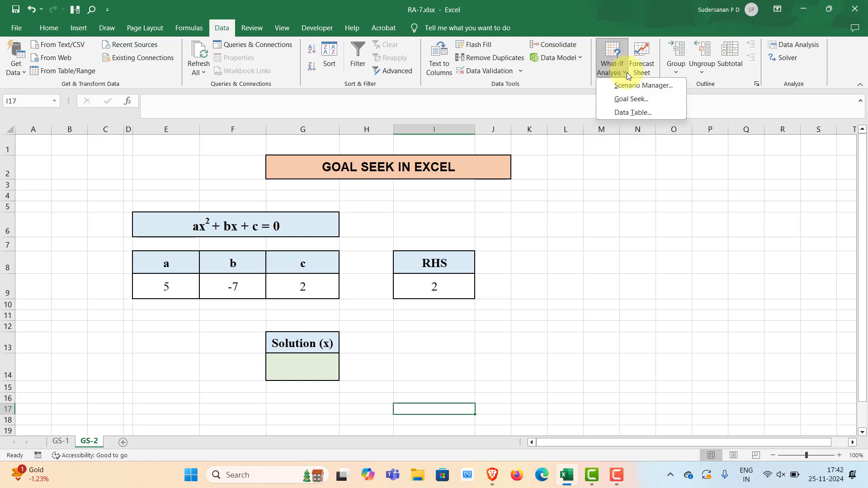
{"action": "left_click", "coordinate": [631, 99]}
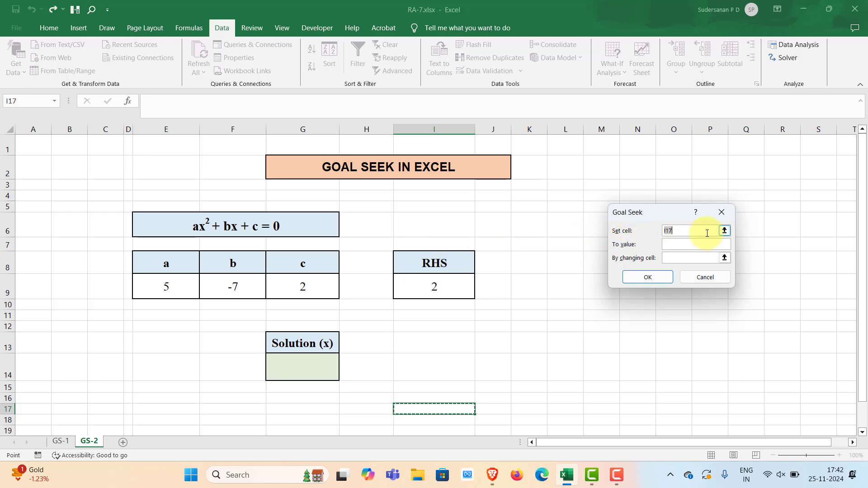
{"action": "left_click", "coordinate": [724, 232]}
{"action": "left_click", "coordinate": [437, 285]}
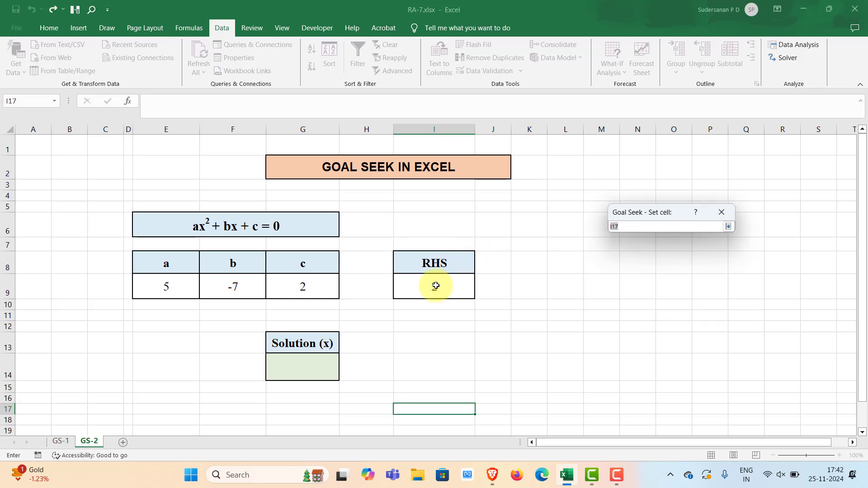
{"action": "left_click", "coordinate": [728, 226]}
{"action": "left_click", "coordinate": [685, 244]}
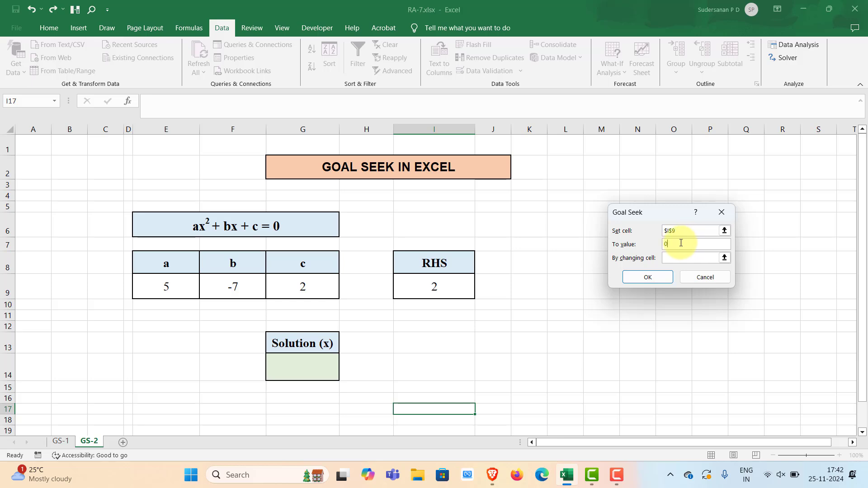
{"action": "type", "text": "0"}
Choose the Solution (x) cell G14 as the changing cell, run the Goal Seek and keep its solution
{"action": "left_click", "coordinate": [724, 257]}
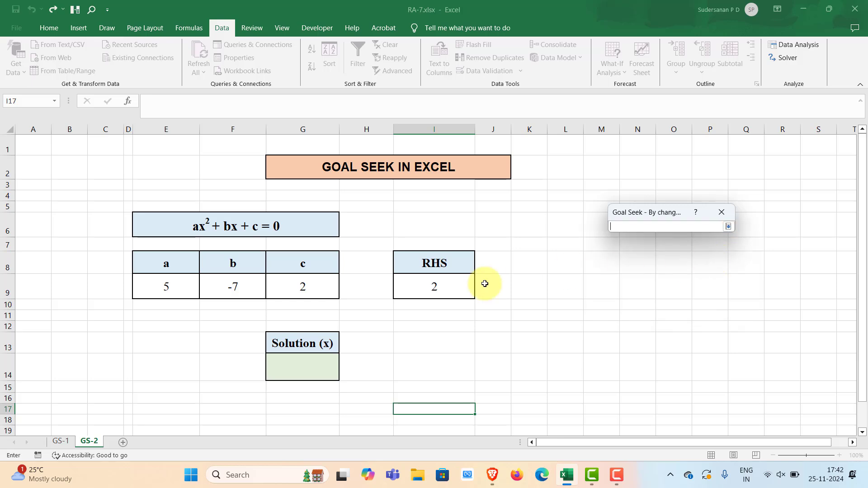
{"action": "left_click", "coordinate": [305, 363]}
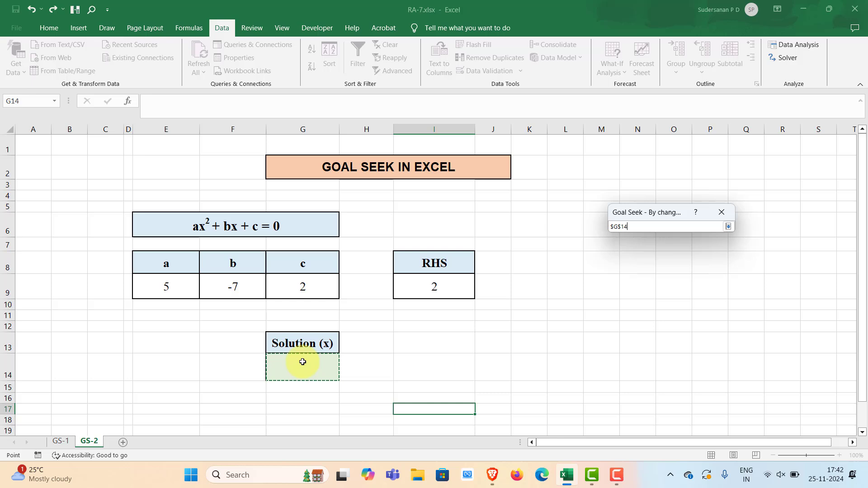
{"action": "left_click", "coordinate": [728, 226]}
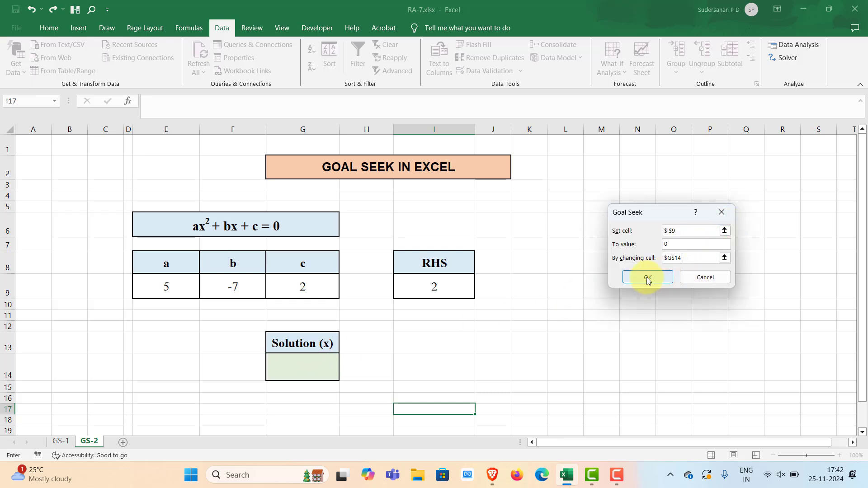
{"action": "left_click", "coordinate": [646, 278]}
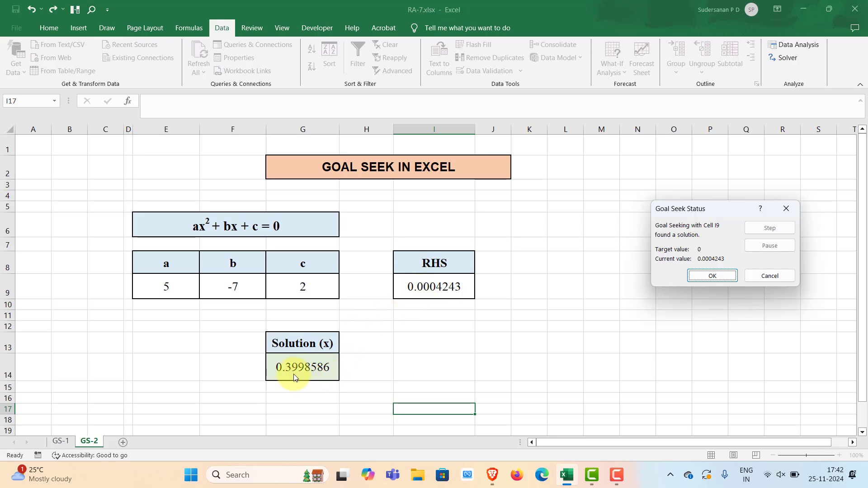
{"action": "left_click", "coordinate": [723, 277]}
{"action": "left_click", "coordinate": [723, 276]}
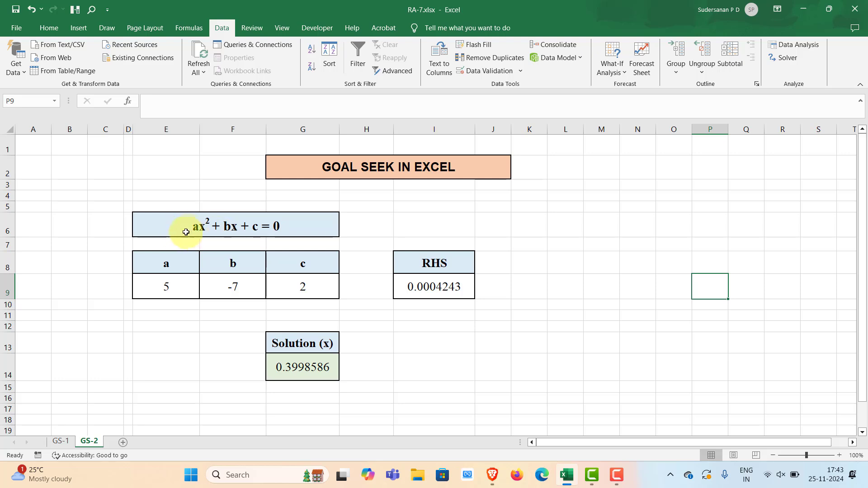
Enter 1.2 in the Solution (x) cell G14 as a new starting value
{"action": "left_click", "coordinate": [305, 367]}
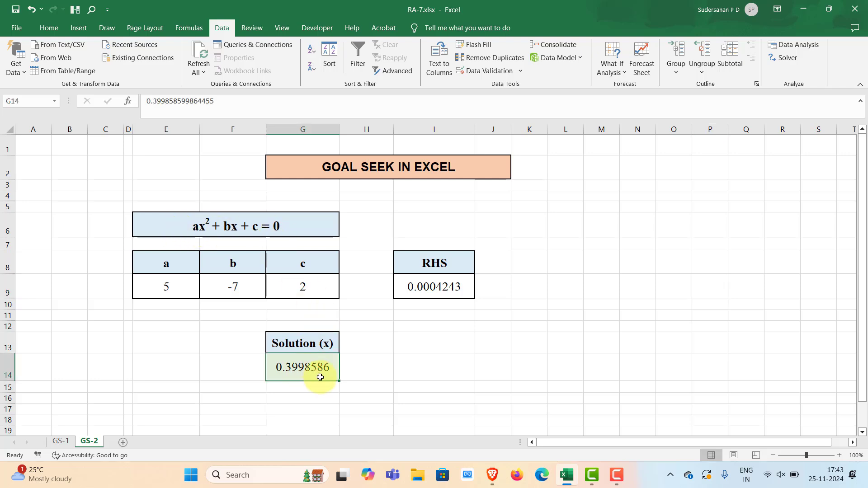
{"action": "type", "text": "1.2"}
{"action": "left_click", "coordinate": [443, 362]}
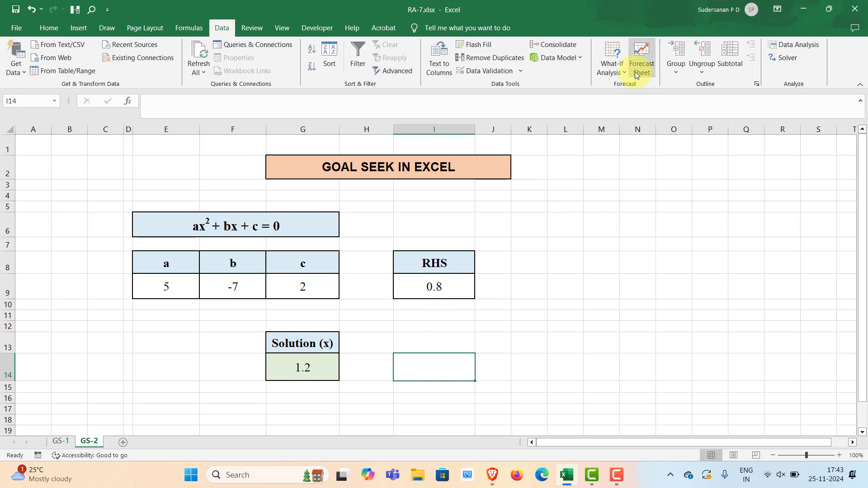
Run Goal Seek again to bring I9 to 0 by changing G14, and keep the solution
{"action": "left_click", "coordinate": [623, 73]}
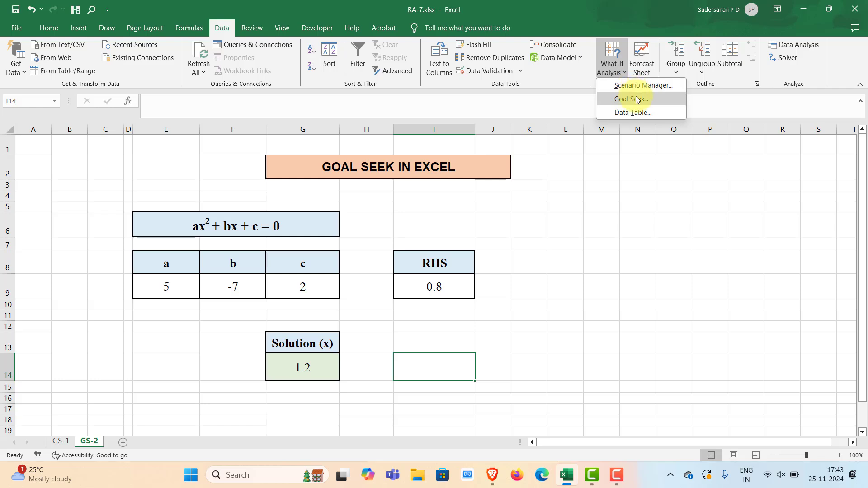
{"action": "left_click", "coordinate": [636, 96]}
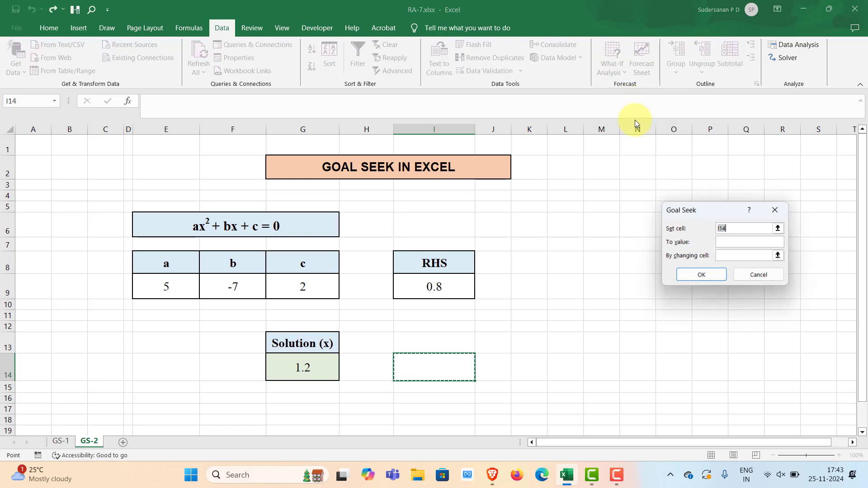
{"action": "left_click", "coordinate": [448, 286]}
{"action": "left_click", "coordinate": [726, 247]}
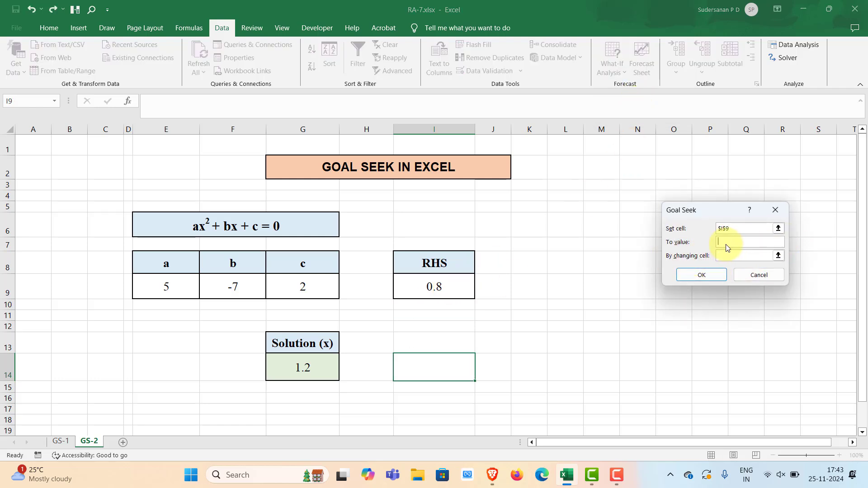
{"action": "left_click", "coordinate": [776, 256]}
{"action": "left_click", "coordinate": [298, 362]}
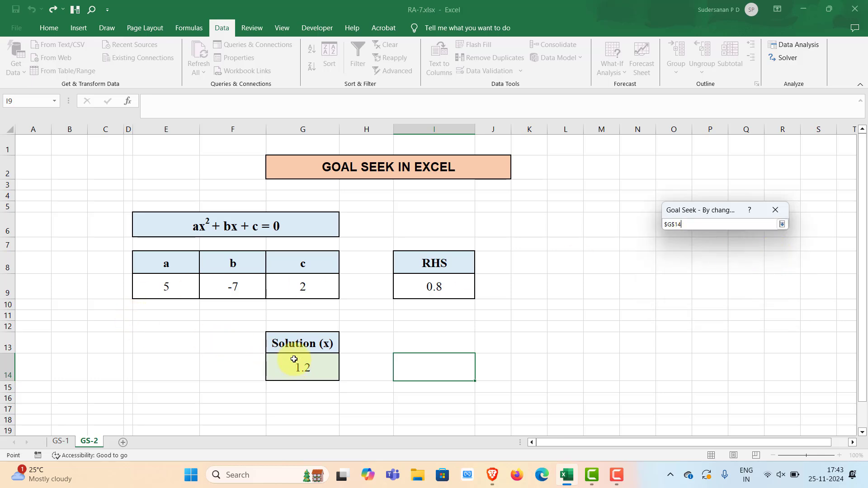
{"action": "left_click", "coordinate": [781, 224]}
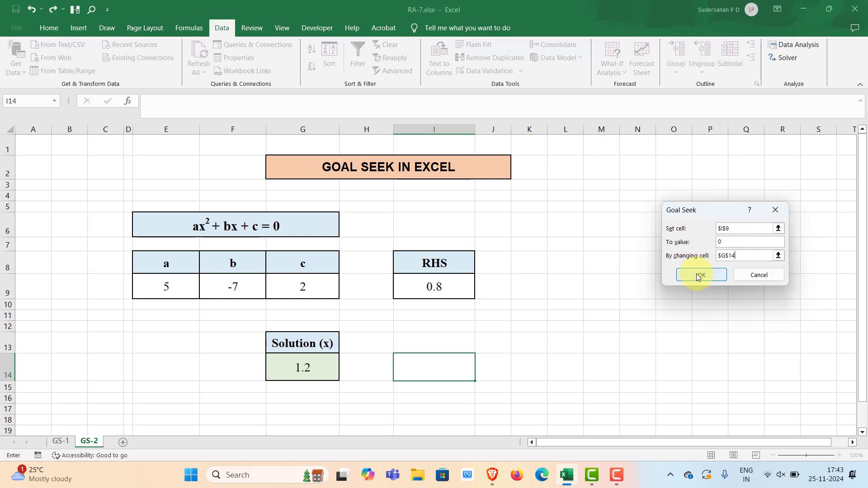
{"action": "left_click", "coordinate": [698, 276]}
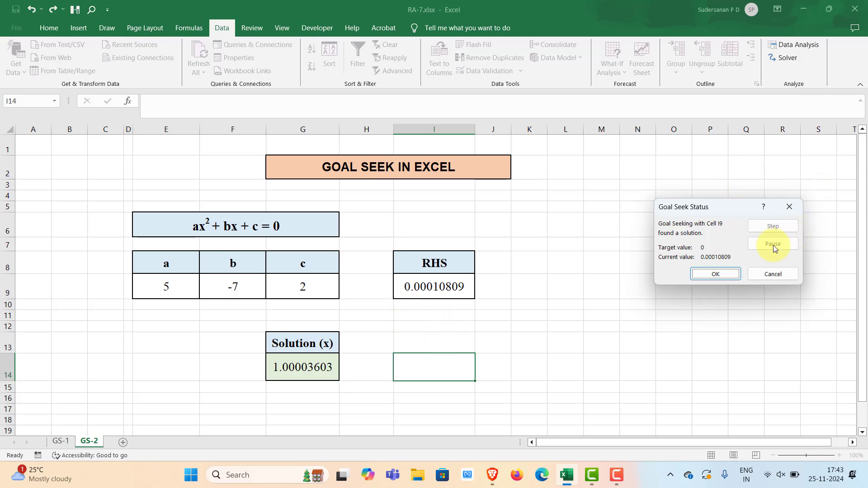
{"action": "left_click", "coordinate": [726, 275]}
Change the quadratic's coefficients to a = 4 in E9 and c = 3 in G9
{"action": "left_click", "coordinate": [167, 287]}
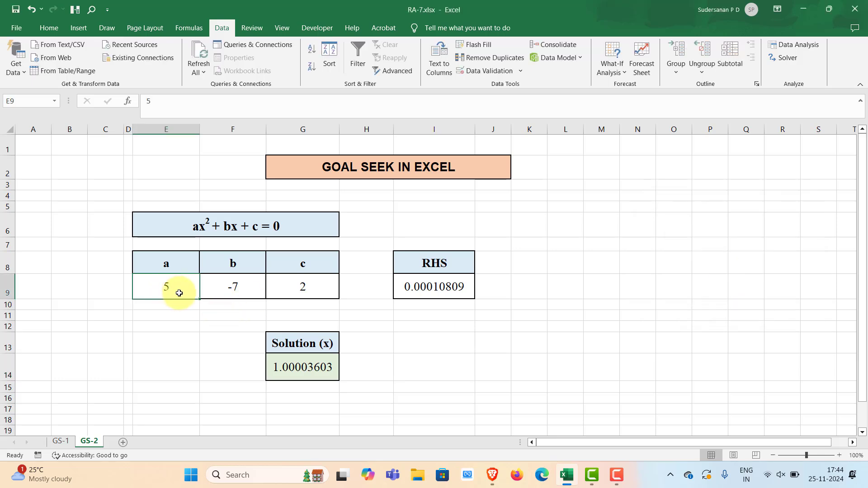
{"action": "type", "text": "4"}
{"action": "left_click", "coordinate": [311, 285]}
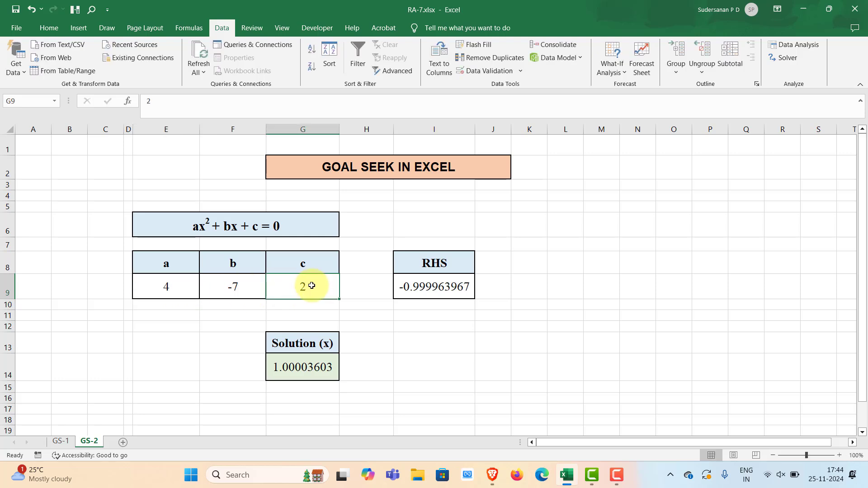
{"action": "type", "text": "3"}
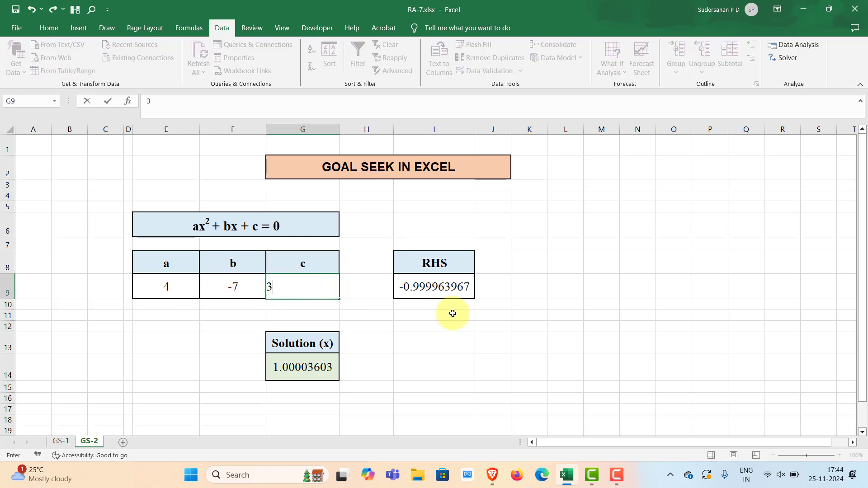
{"action": "left_click", "coordinate": [449, 315]}
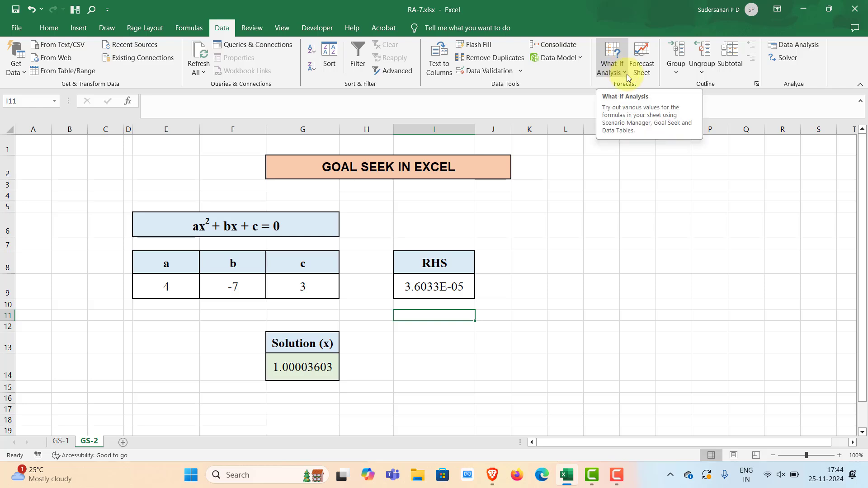
Clear the previous root from the Solution (x) cell G14
{"action": "left_click", "coordinate": [311, 367]}
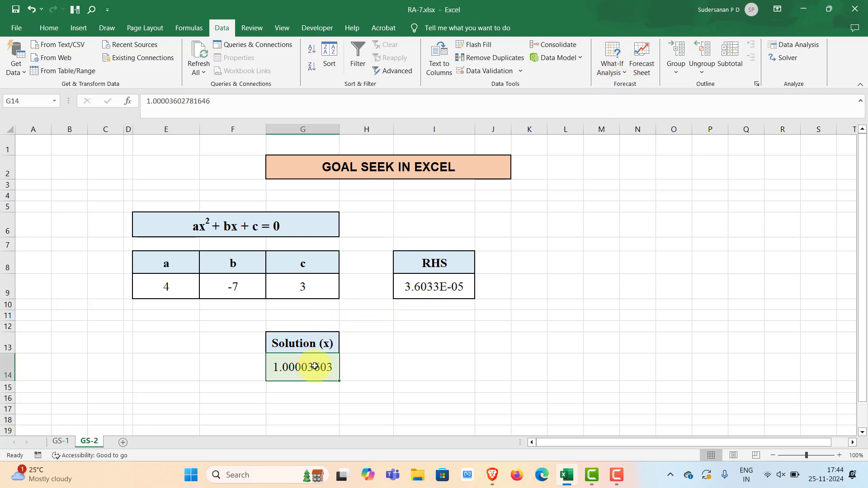
{"action": "key", "text": "Delete"}
{"action": "left_click", "coordinate": [533, 305]}
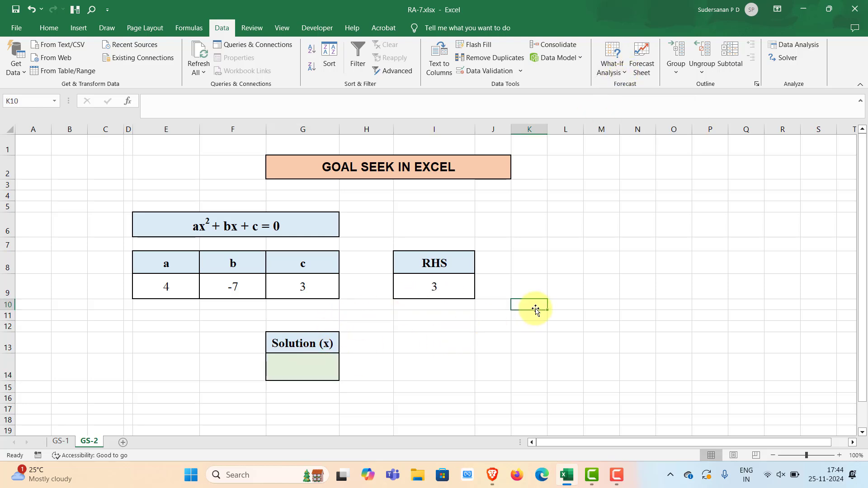
Start a Goal Seek for the new equation with RHS cell I9 as the set cell and 0 as the target value
{"action": "left_click", "coordinate": [624, 72]}
{"action": "left_click", "coordinate": [631, 100]}
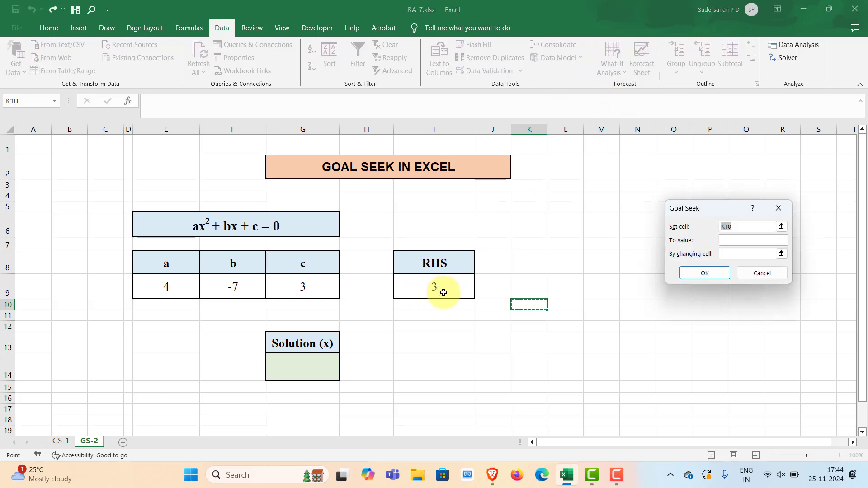
{"action": "left_click", "coordinate": [782, 227]}
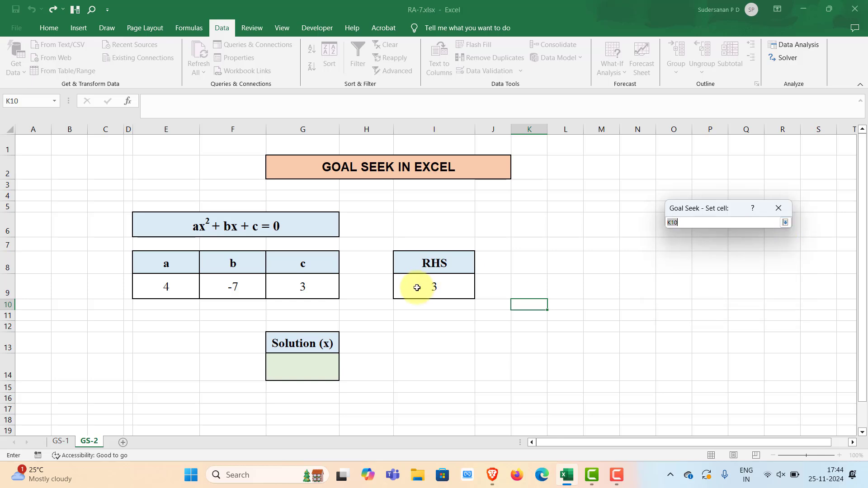
{"action": "left_click", "coordinate": [434, 286]}
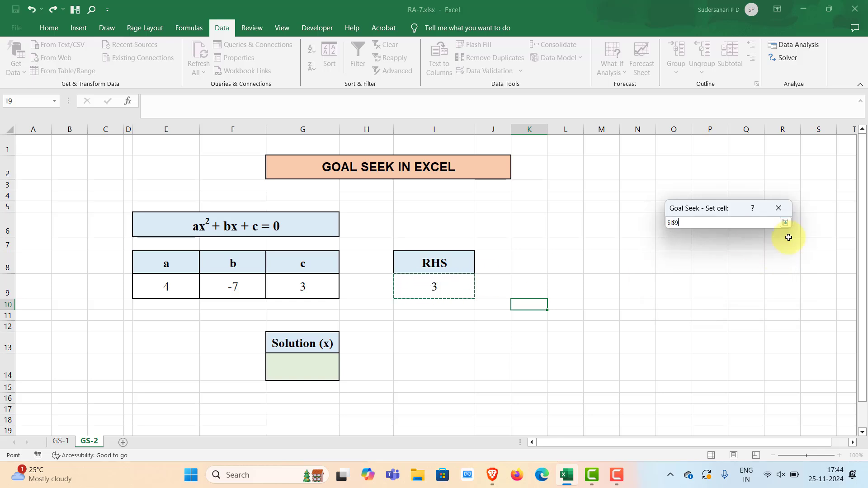
{"action": "left_click", "coordinate": [785, 223]}
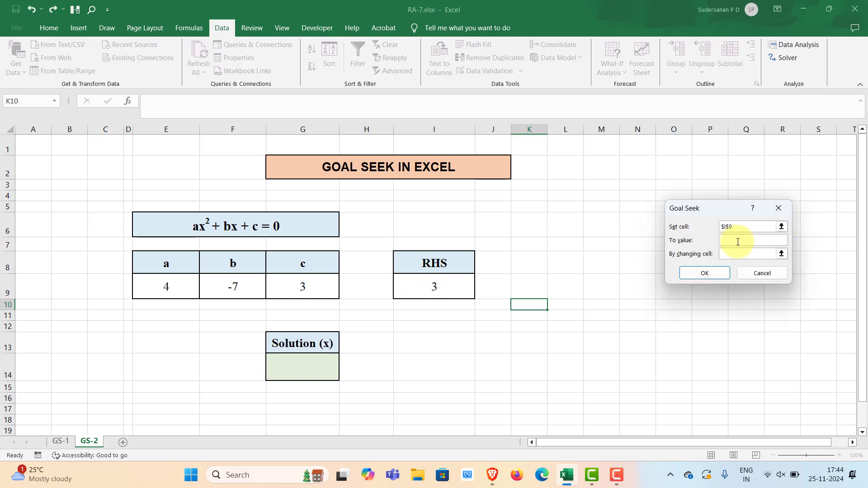
{"action": "type", "text": "0"}
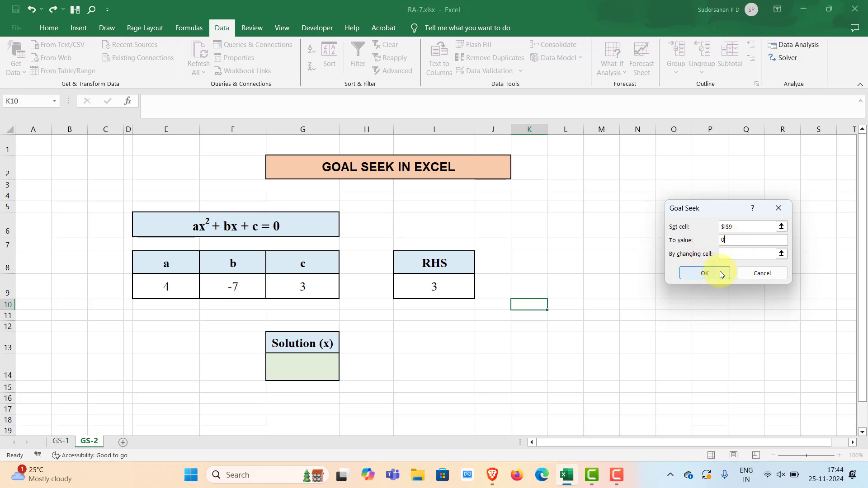
Make the emptied Solution (x) cell G14 the changing cell and run the Goal Seek
{"action": "left_click", "coordinate": [782, 254]}
{"action": "left_click", "coordinate": [321, 366]}
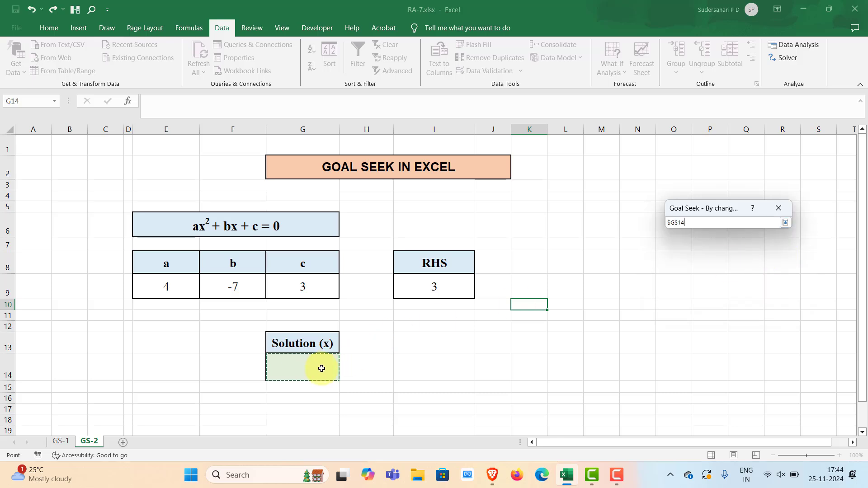
{"action": "left_click", "coordinate": [787, 221]}
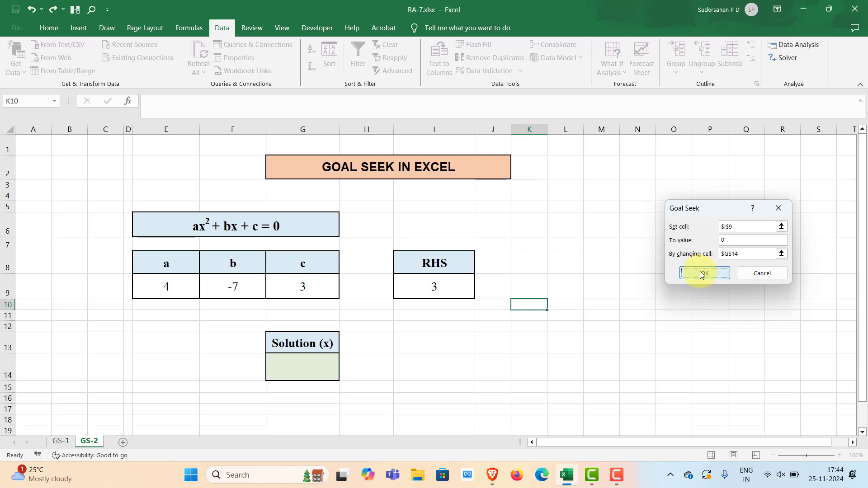
{"action": "left_click", "coordinate": [700, 271]}
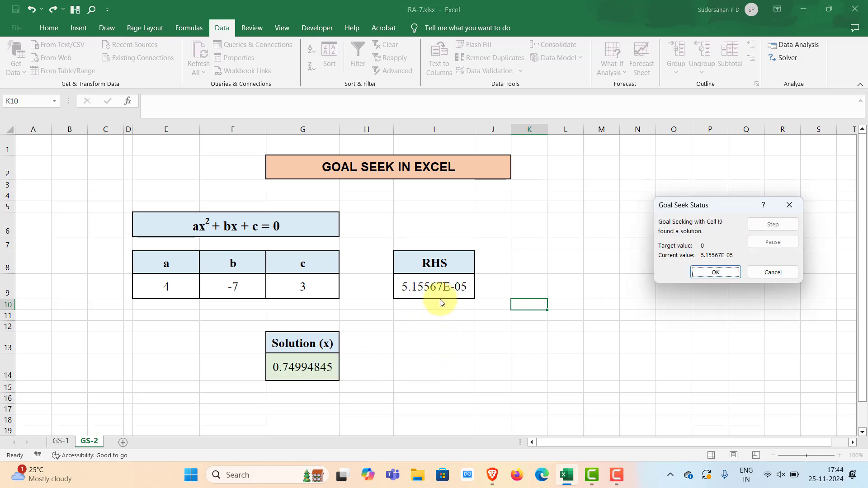